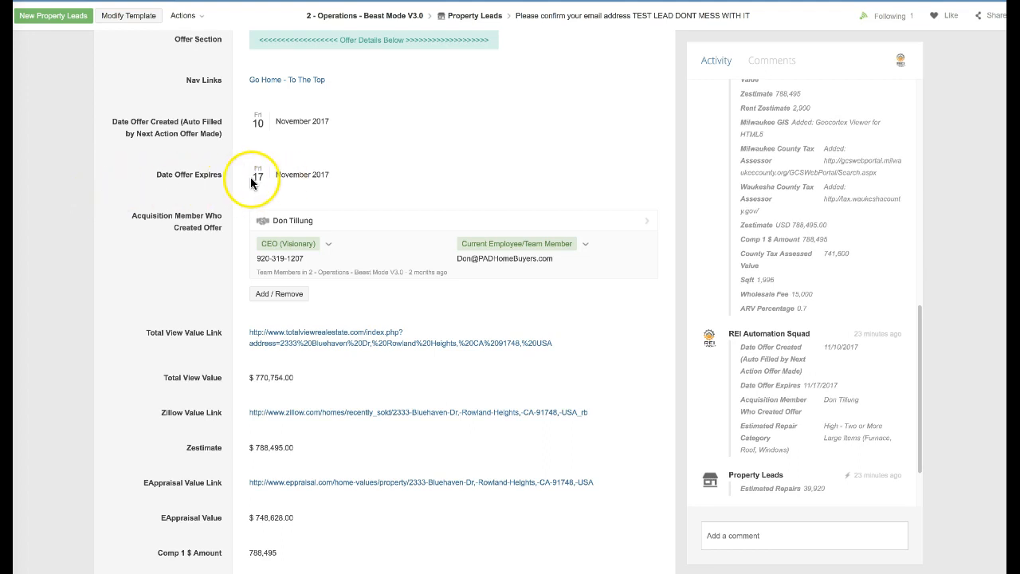
Examine the lead's offer dates, acquisition member, property value links, comp amounts and county tax assessed value.
scroll(269, 231, down, 2)
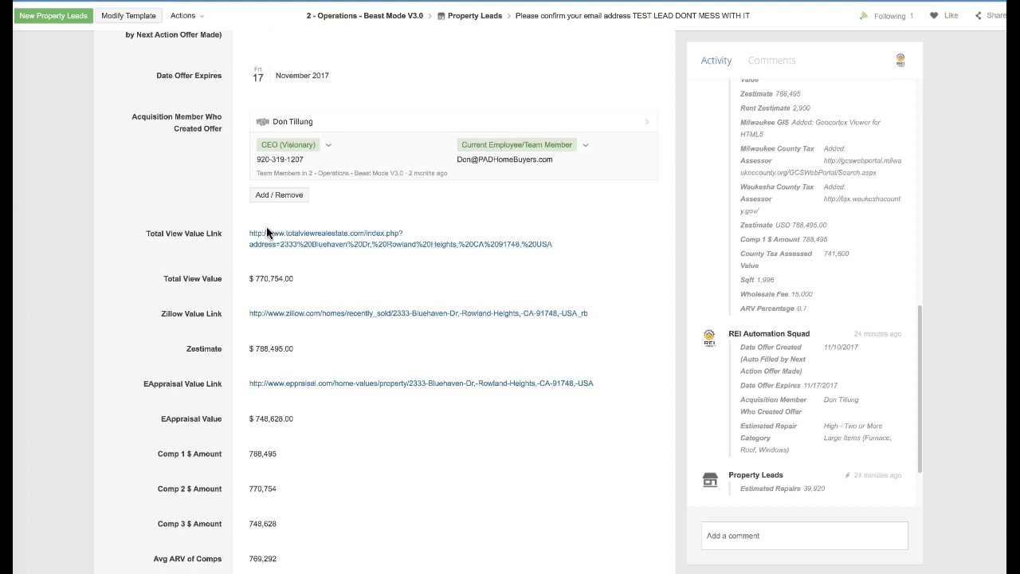
scroll(268, 233, down, 2)
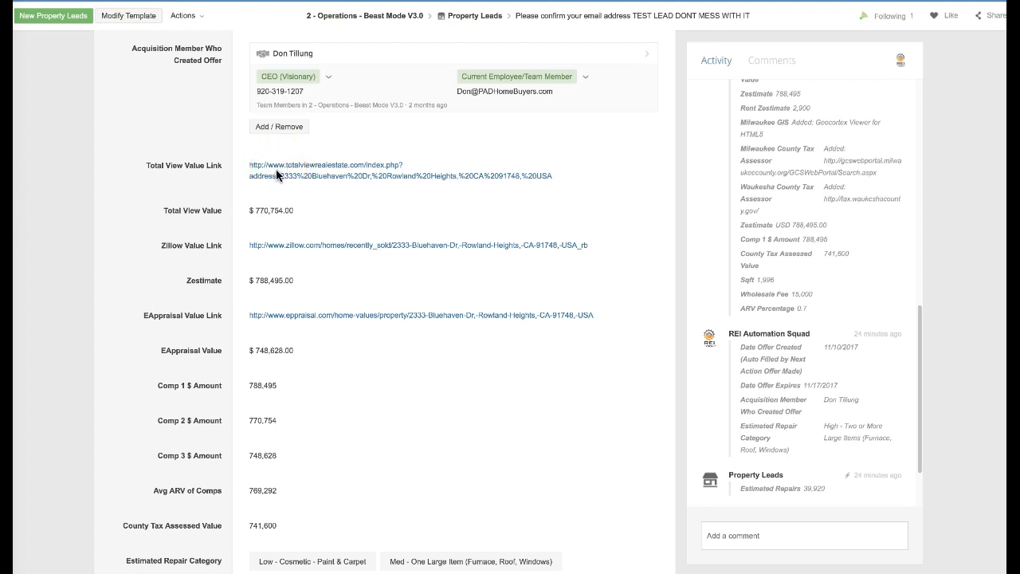
scroll(323, 237, down, 1)
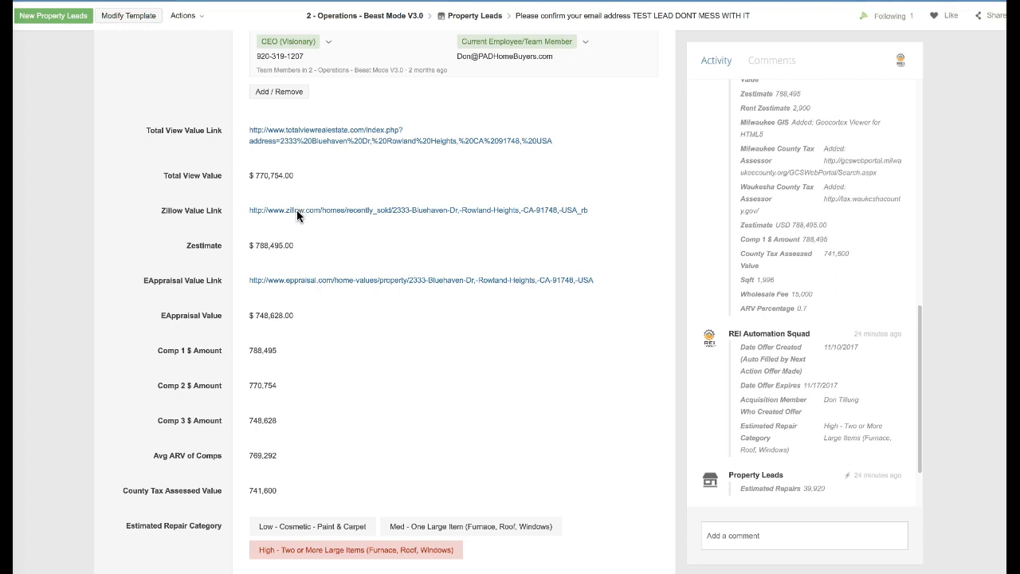
scroll(298, 209, down, 4)
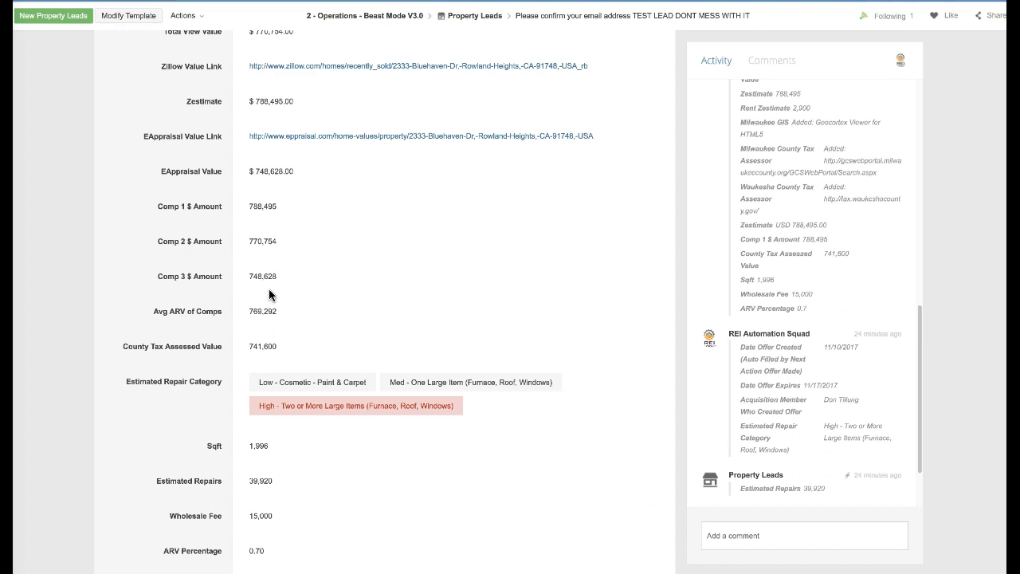
scroll(269, 294, down, 1)
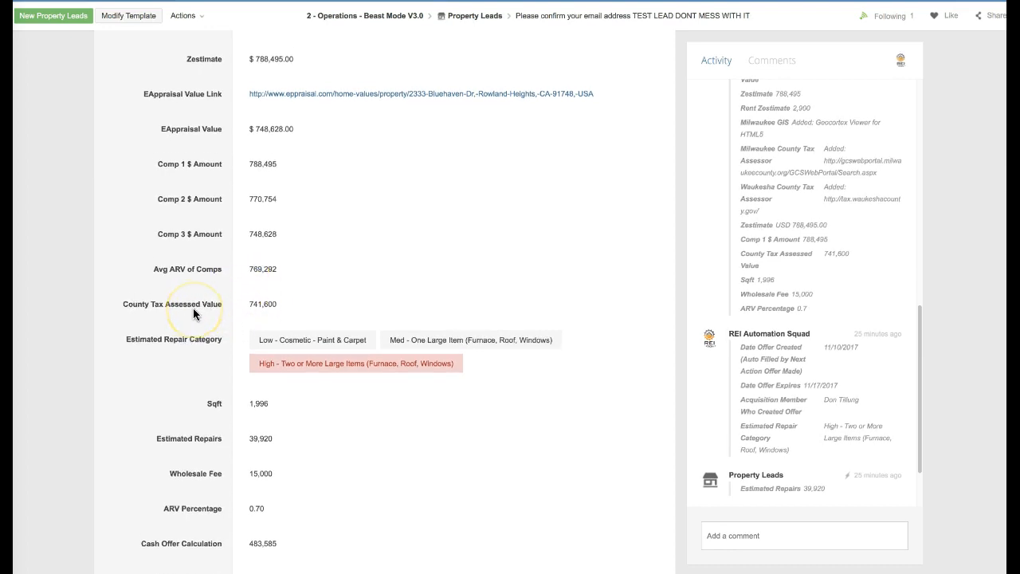
scroll(193, 309, down, 1)
scroll(193, 313, down, 1)
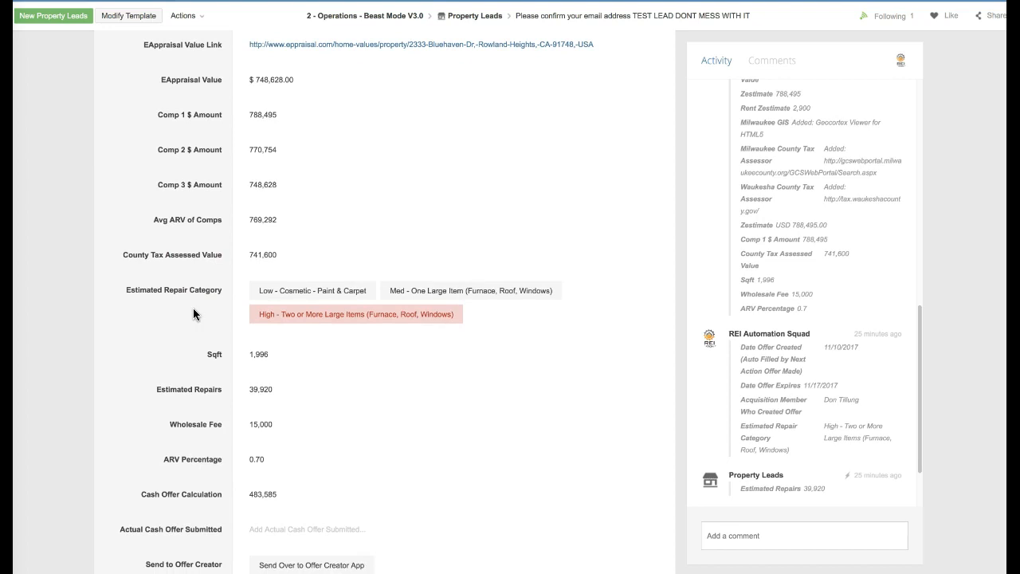
scroll(192, 314, down, 1)
click(220, 302)
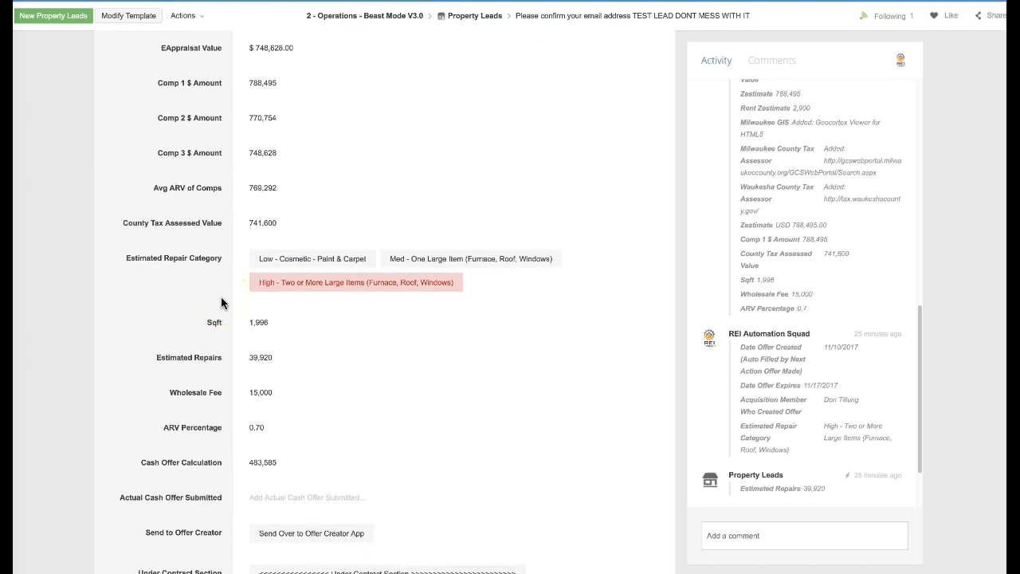
Review the estimated repair category, square footage, repairs, wholesale fee, ARV percentage and cash offer calculation.
scroll(225, 302, down, 1)
scroll(227, 300, down, 1)
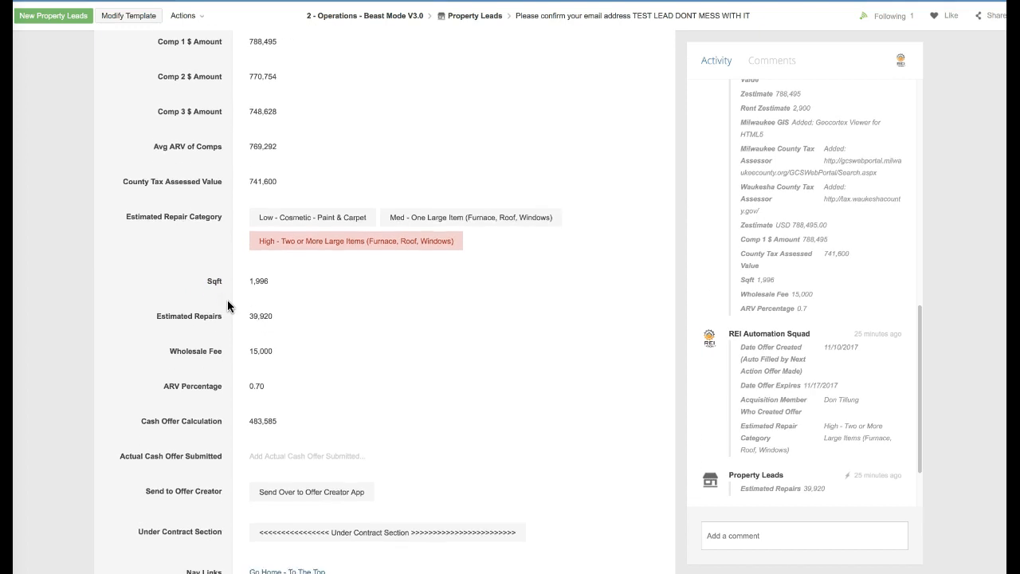
click(228, 295)
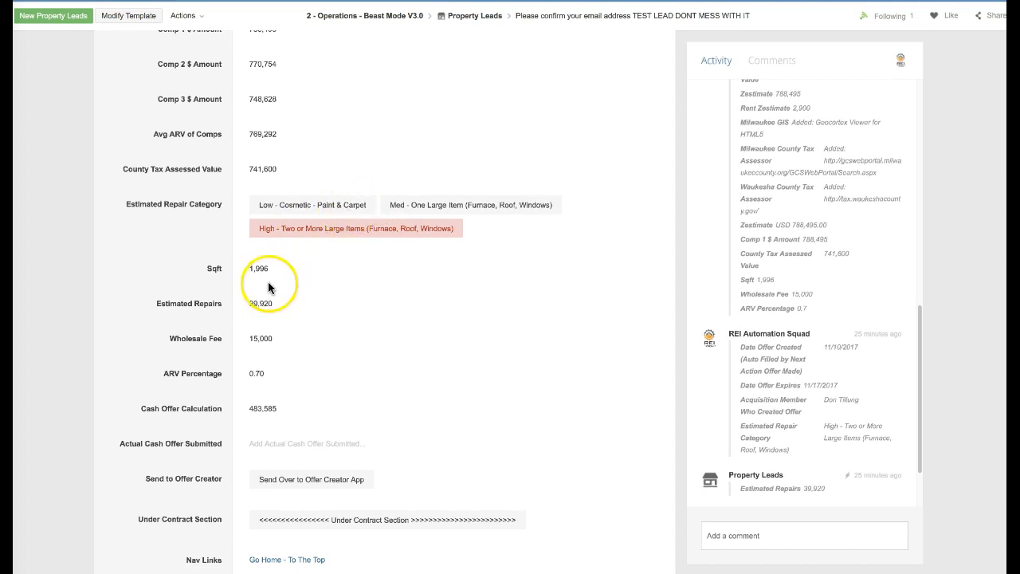
scroll(252, 299, down, 2)
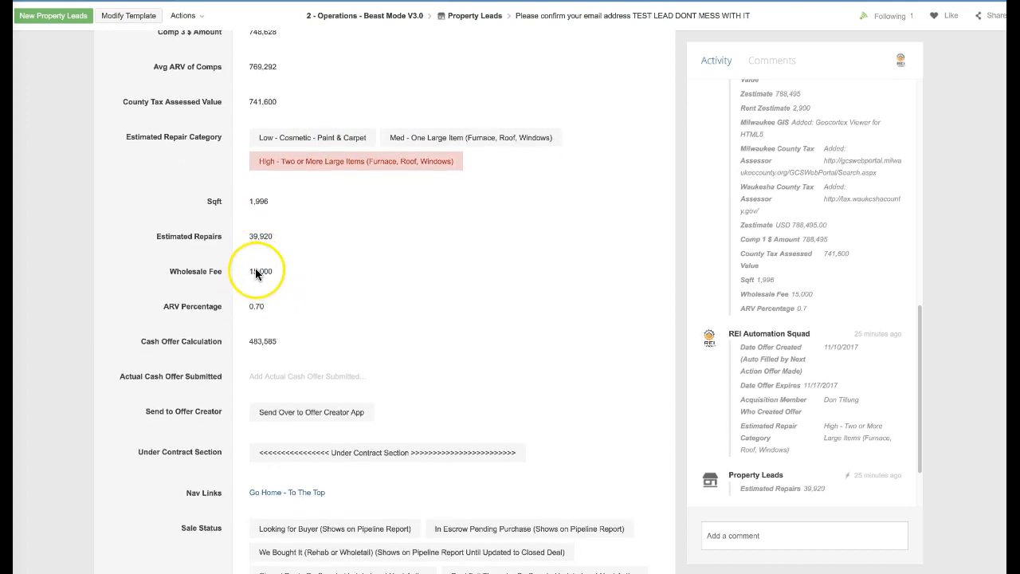
scroll(255, 268, down, 1)
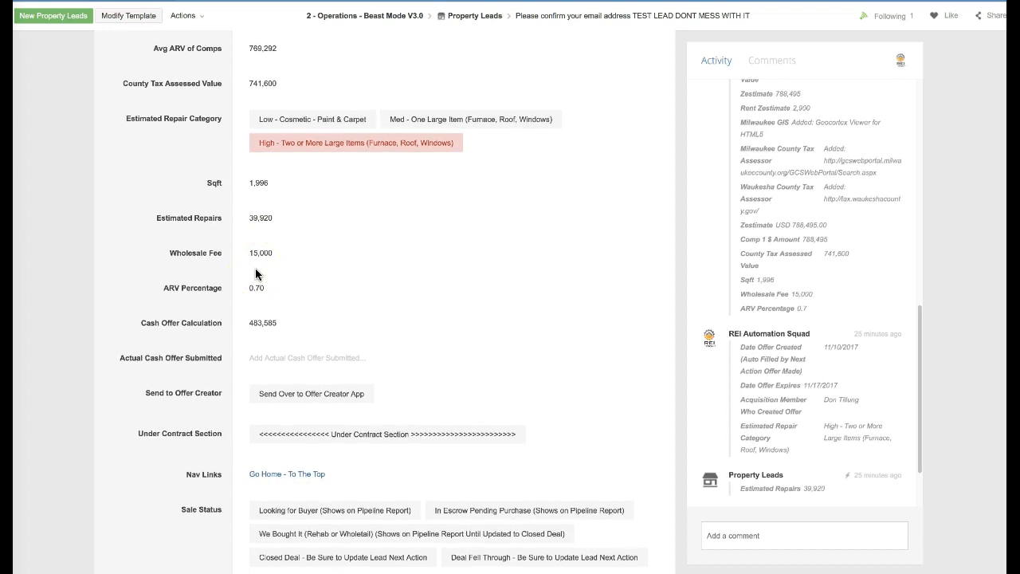
scroll(253, 255, down, 1)
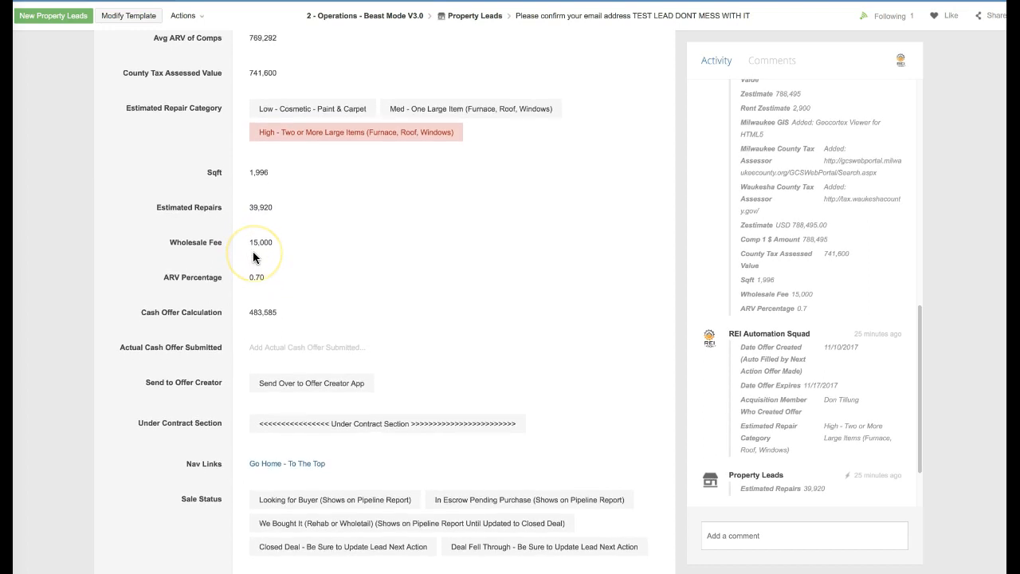
scroll(263, 285, down, 1)
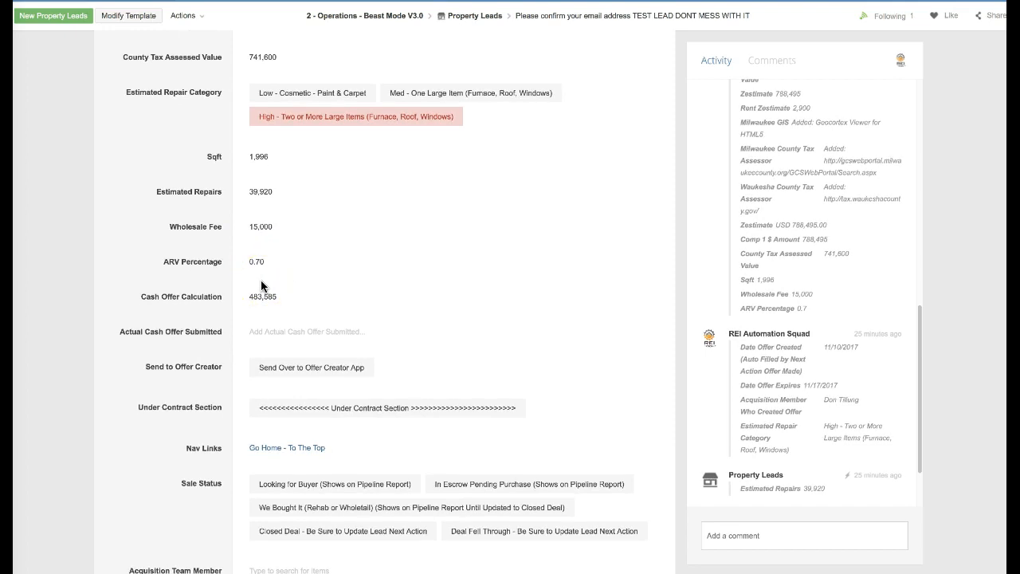
scroll(243, 288, down, 1)
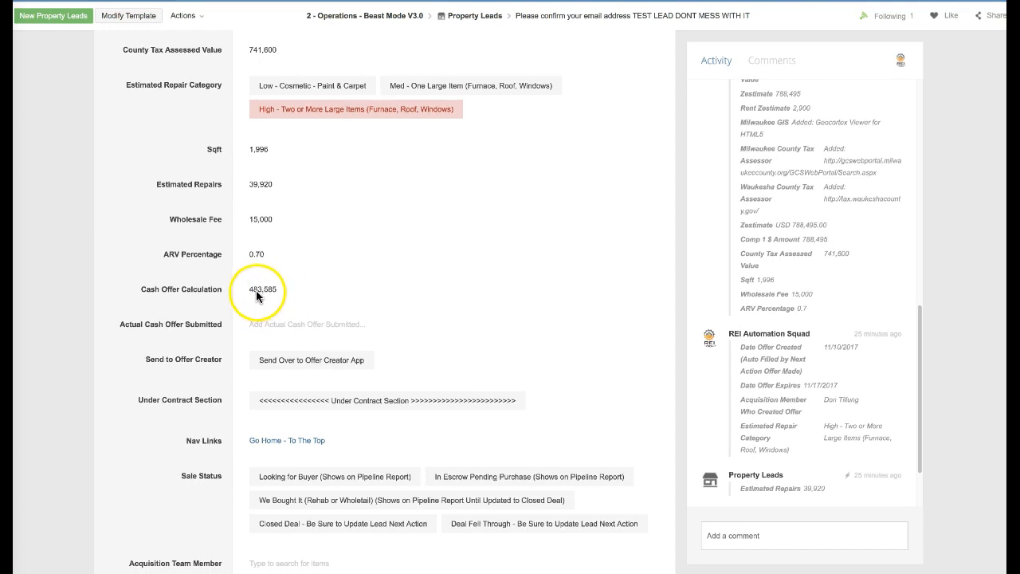
Set the lead's Actual Cash Offer Submitted to 483,585.000.
click(281, 324)
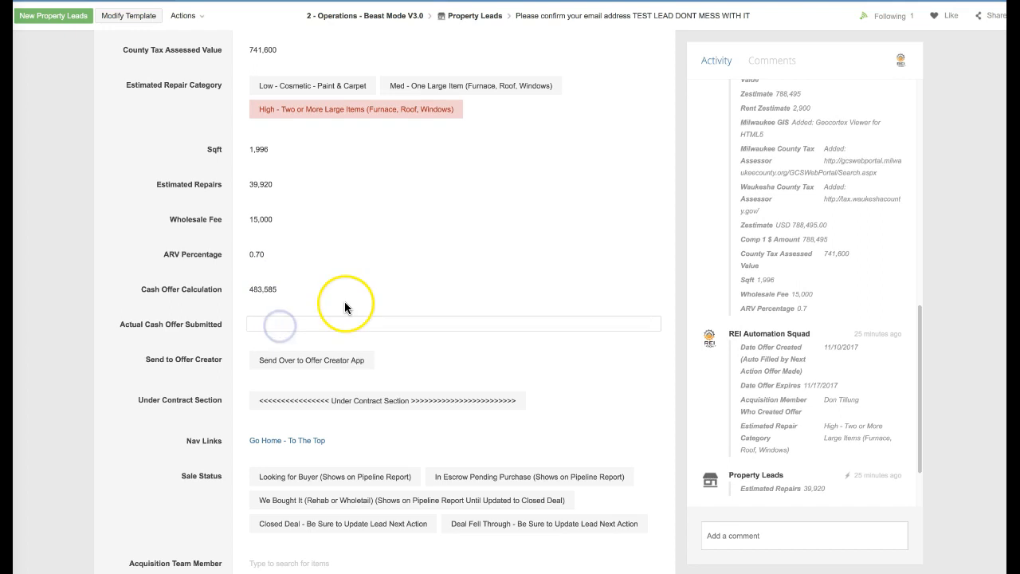
text(483.)
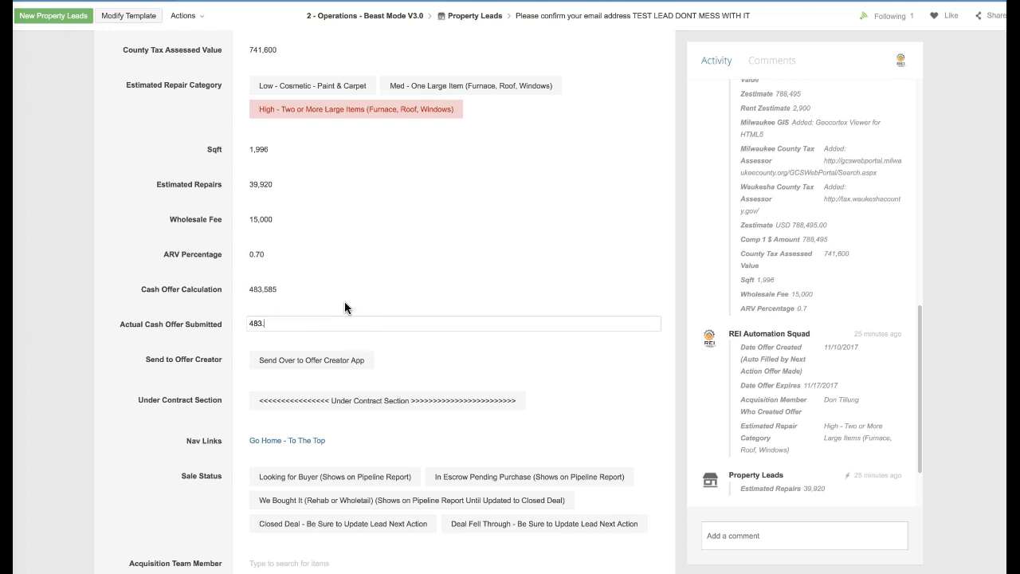
text(58)
key(BackSpace)
key(BackSpace)
key(BackSpace)
text(,585.000)
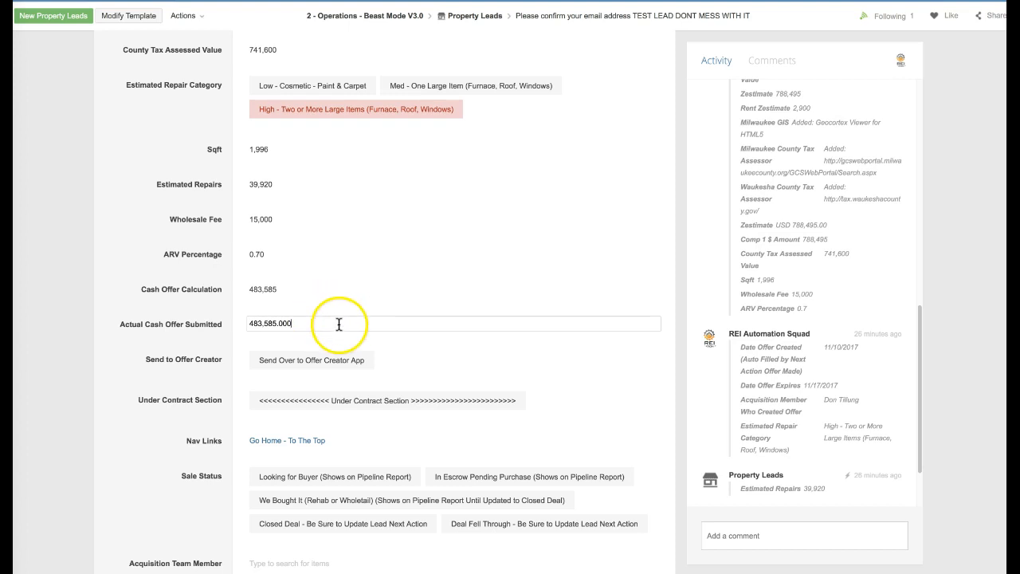
click(200, 304)
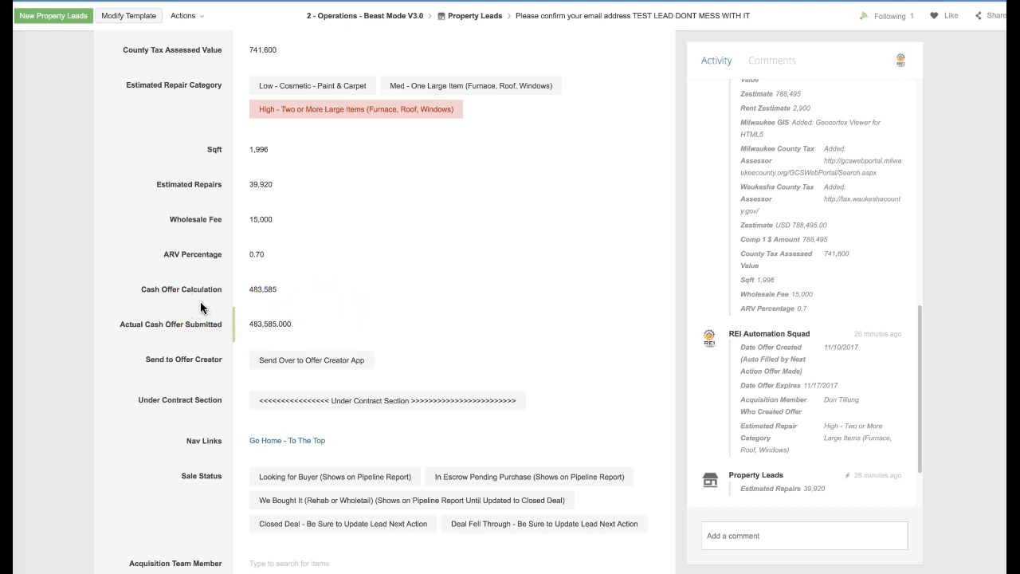
Send the lead over to the Offer Creator app and open the Offer Creator item that references it.
click(296, 364)
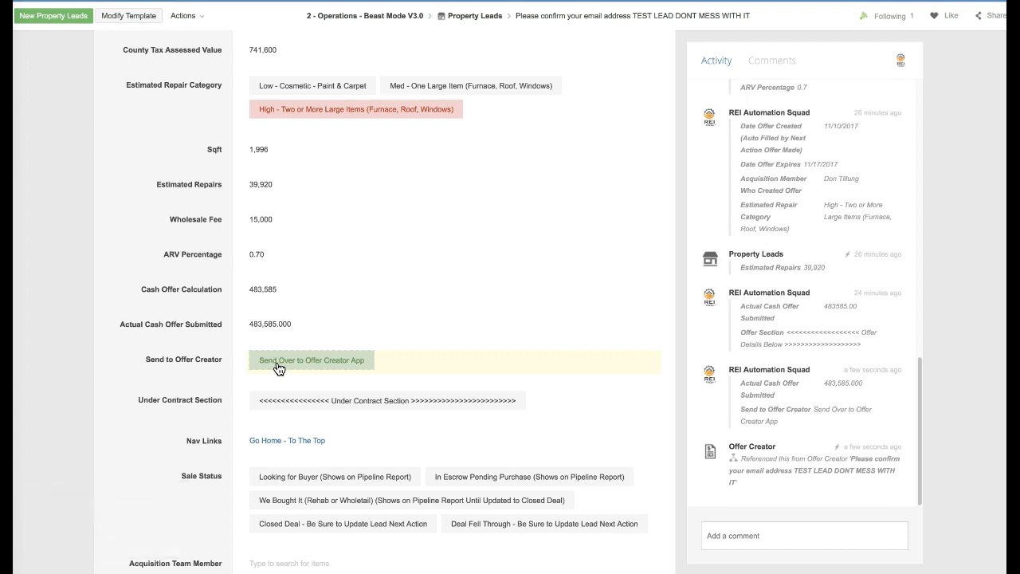
click(678, 387)
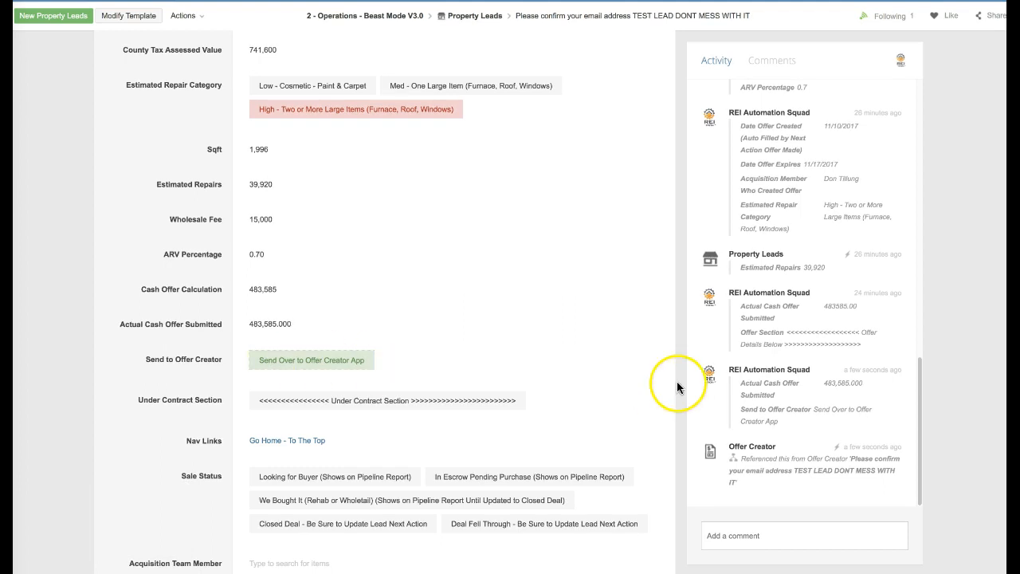
click(846, 475)
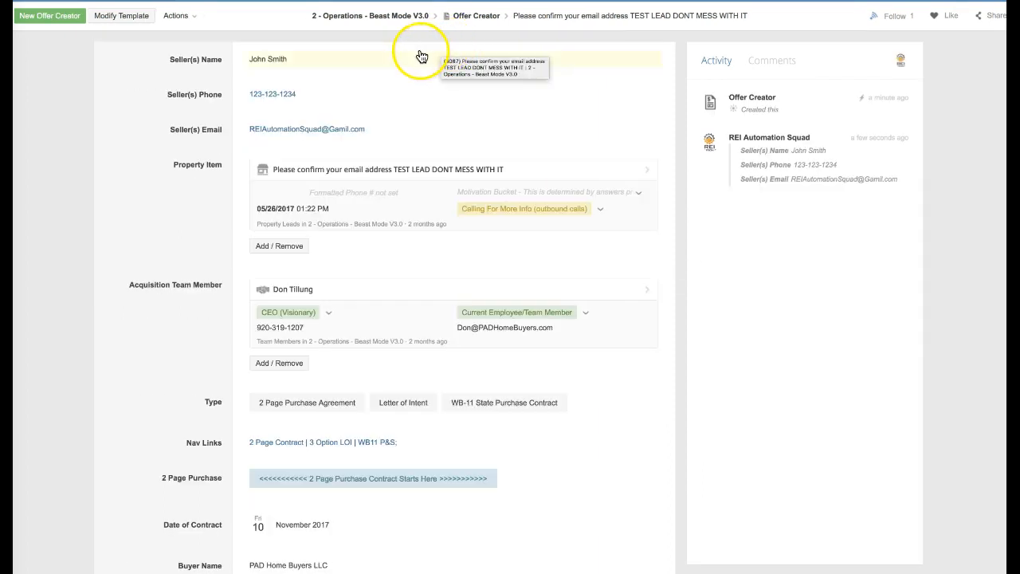
Set the offer's Type to 2 Page Purchase Agreement.
scroll(421, 56, down, 1)
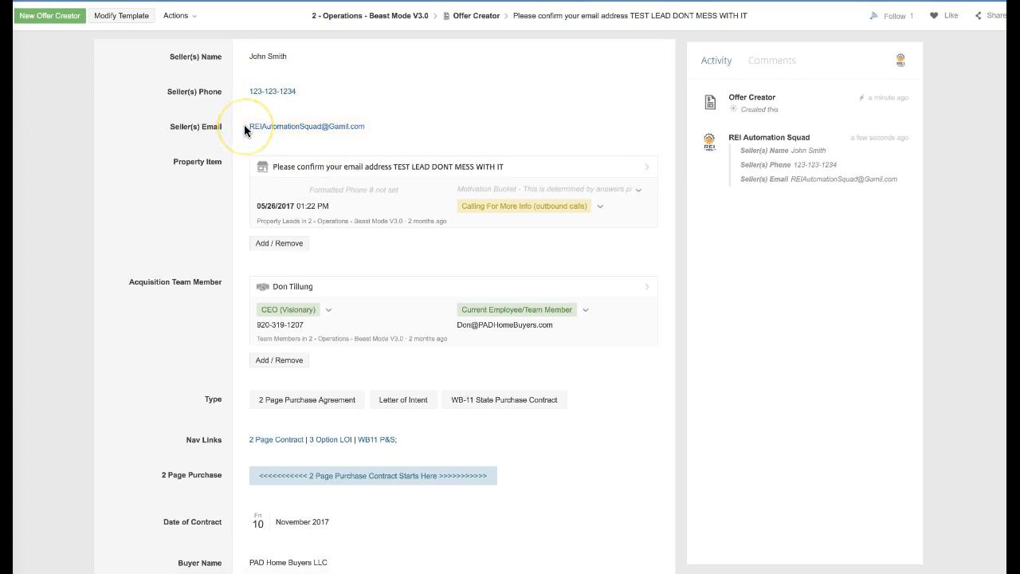
scroll(243, 125, down, 1)
scroll(244, 124, down, 3)
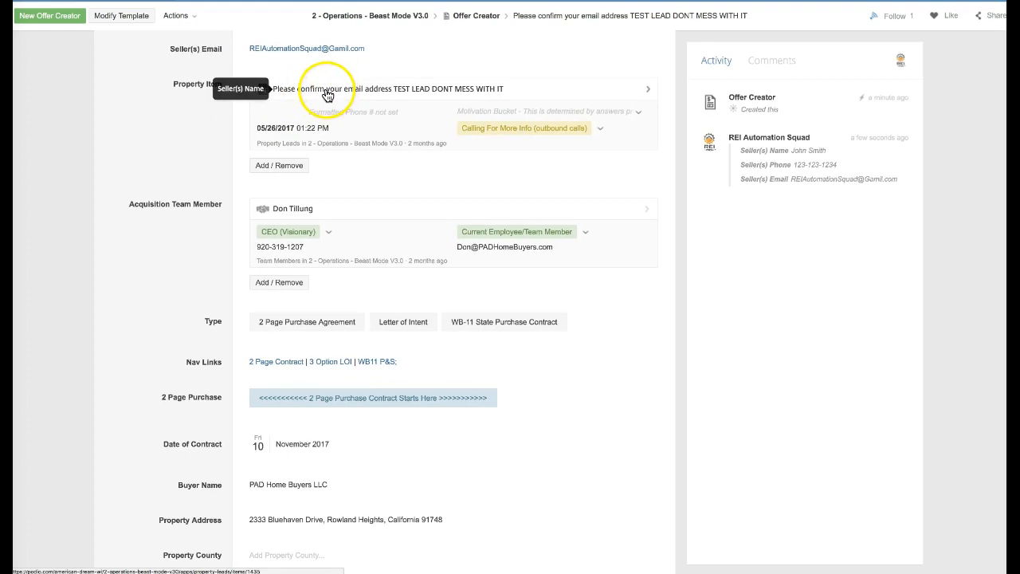
scroll(335, 118, down, 3)
scroll(327, 119, down, 1)
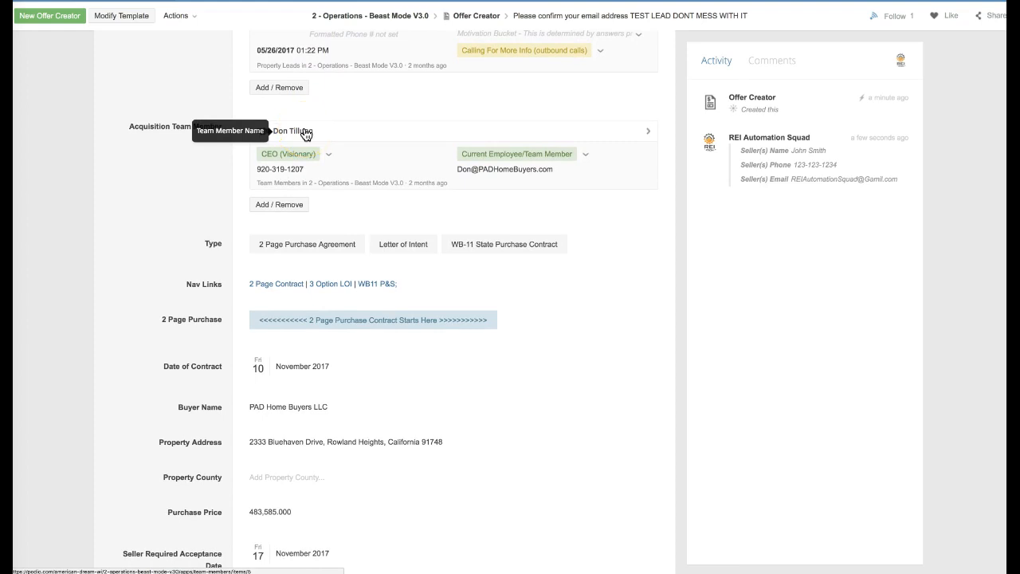
scroll(320, 147, down, 1)
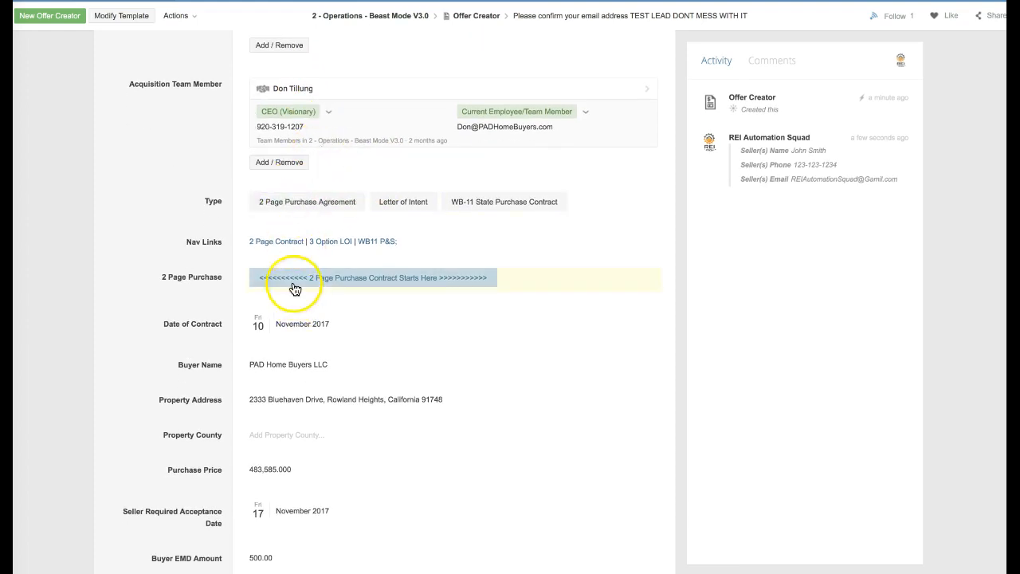
click(299, 206)
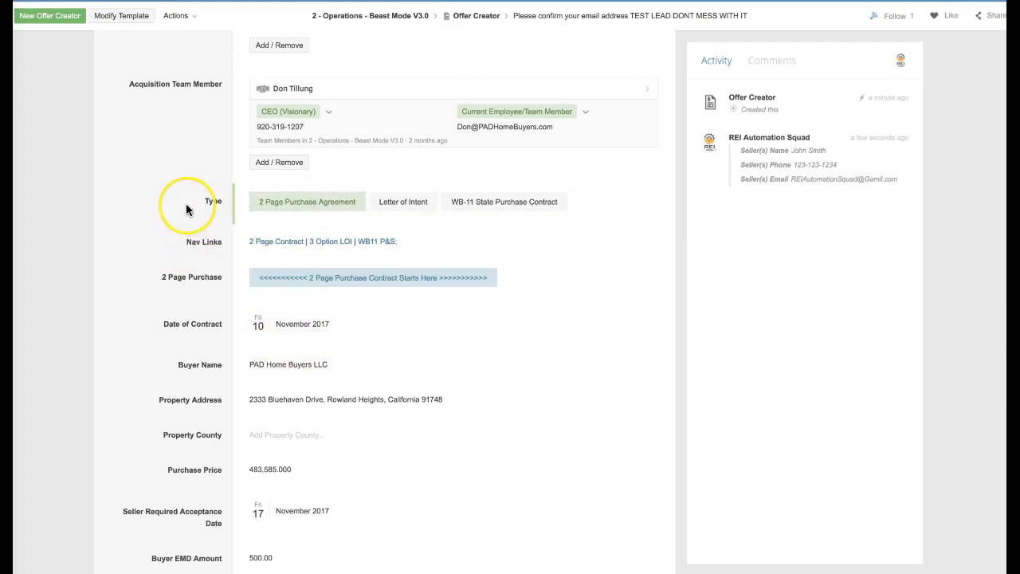
Enter LA as the Property County in the 2 Page Purchase section.
scroll(185, 208, down, 1)
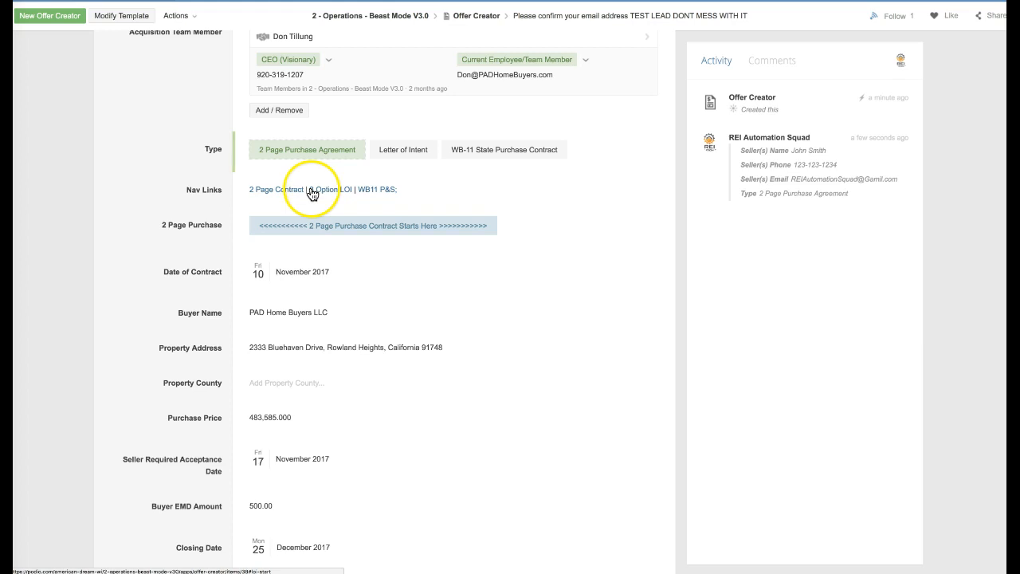
scroll(273, 192, down, 1)
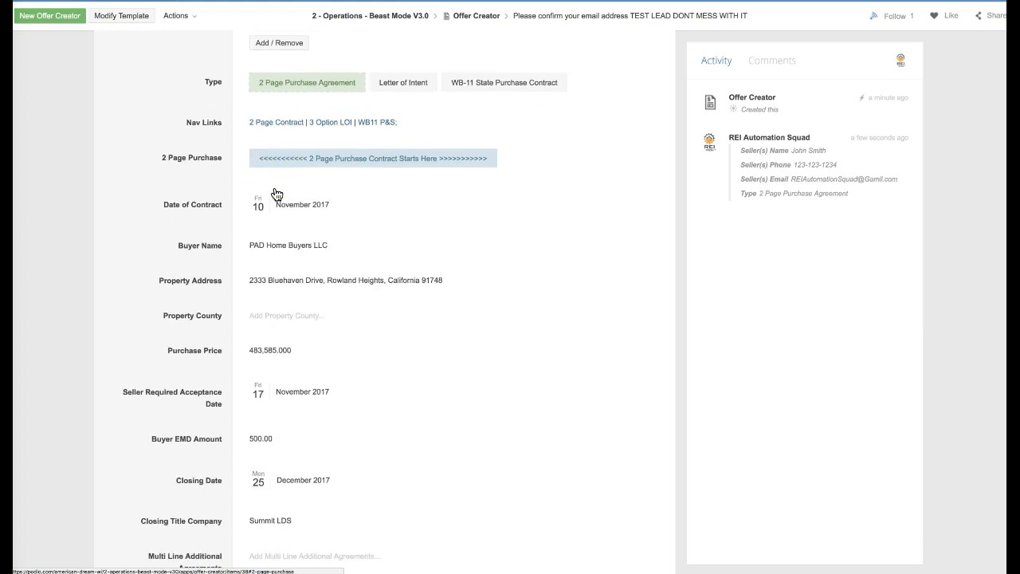
scroll(226, 205, down, 1)
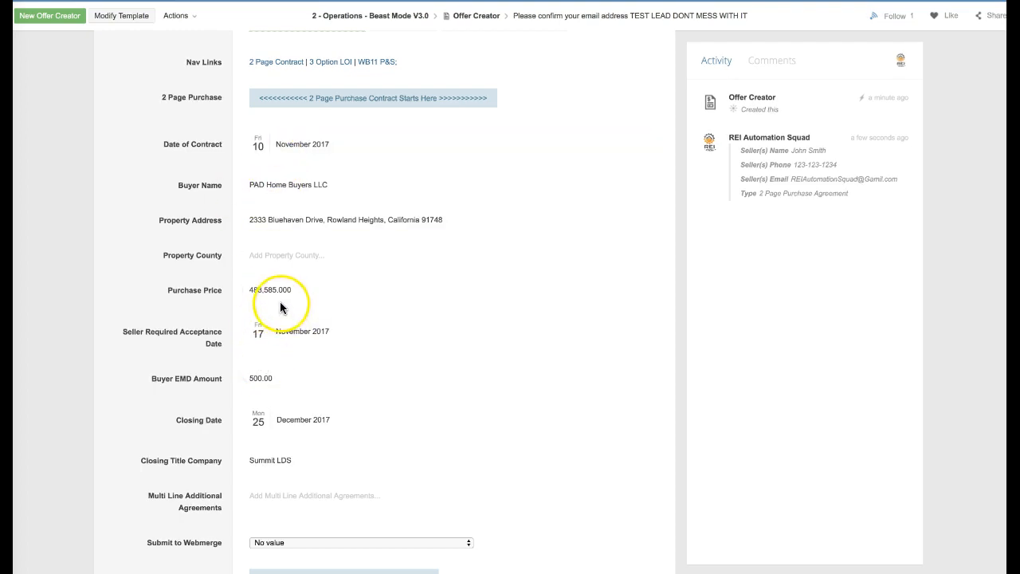
scroll(283, 289, up, 1)
click(285, 262)
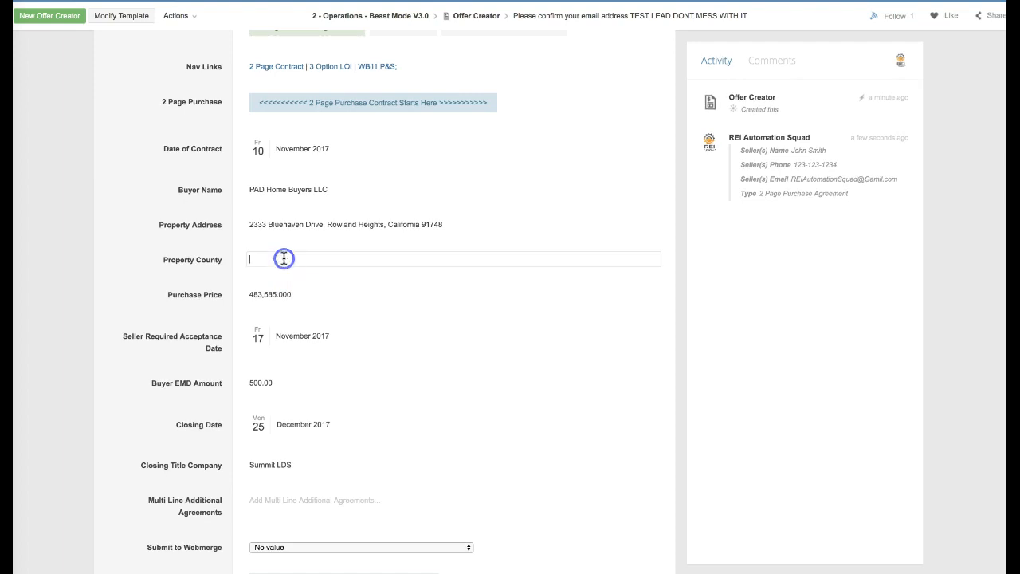
text(LA)
click(125, 263)
click(171, 273)
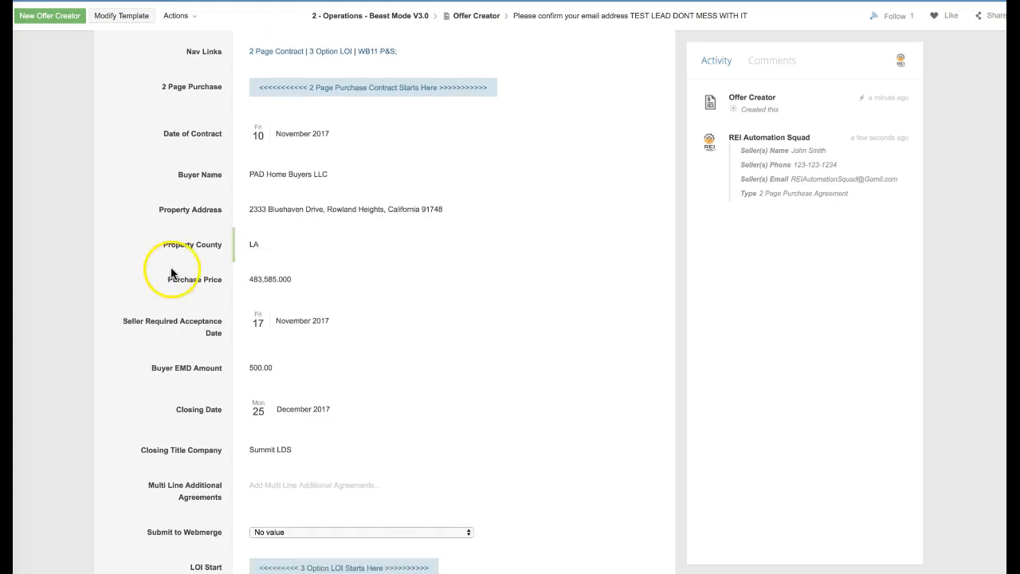
Review the remaining two-page contract fields, and open the WB-11 document from the PDFescape document list.
scroll(171, 273, down, 1)
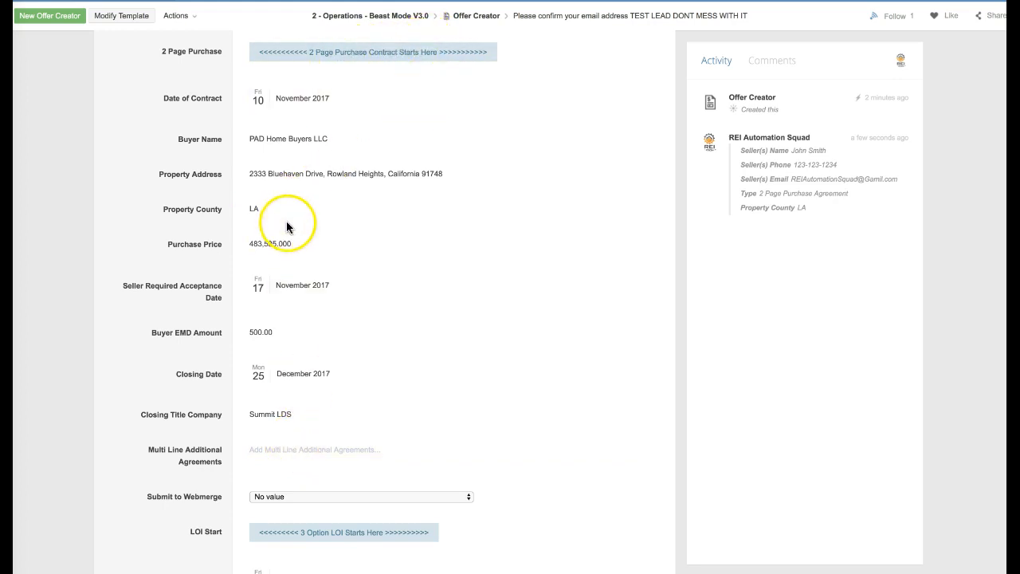
scroll(288, 227, down, 1)
scroll(288, 227, up, 1)
scroll(286, 227, down, 1)
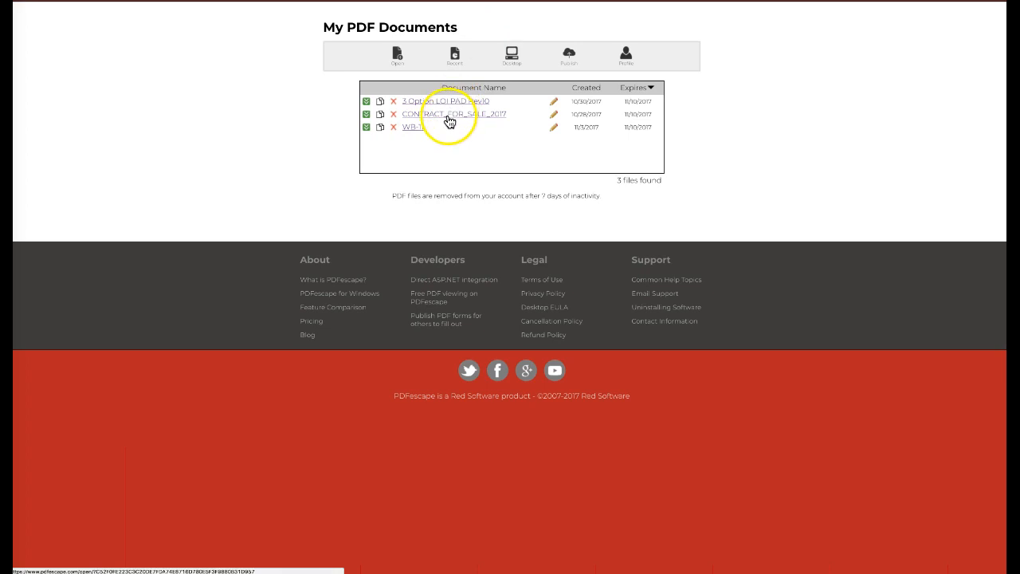
click(413, 130)
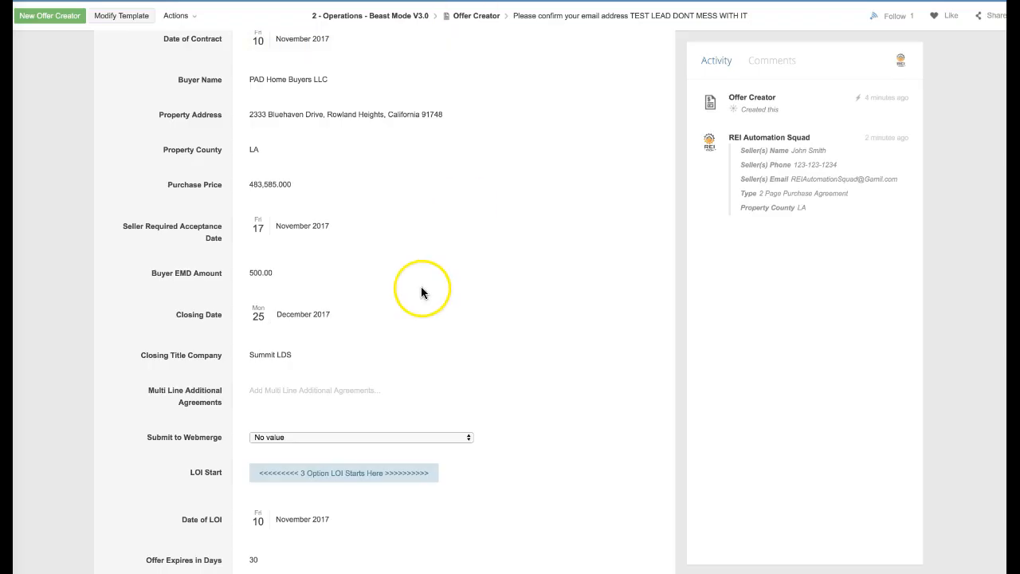
Submit the contract to Webmerge as "Send 2 Page Contract to WM - Word Version - TESTING ONLY" and open the generated Word file.
scroll(423, 291, up, 1)
click(333, 475)
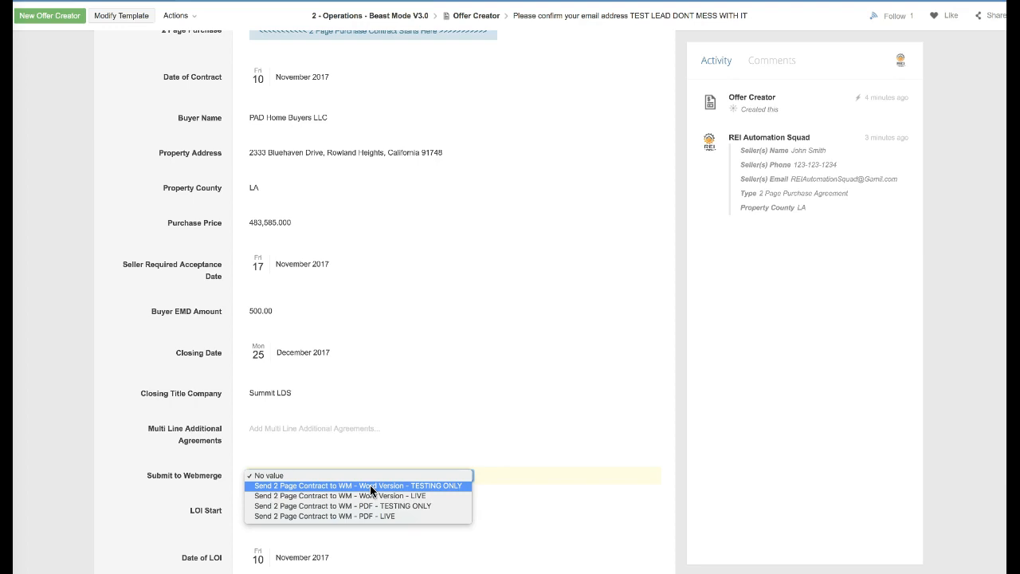
click(370, 486)
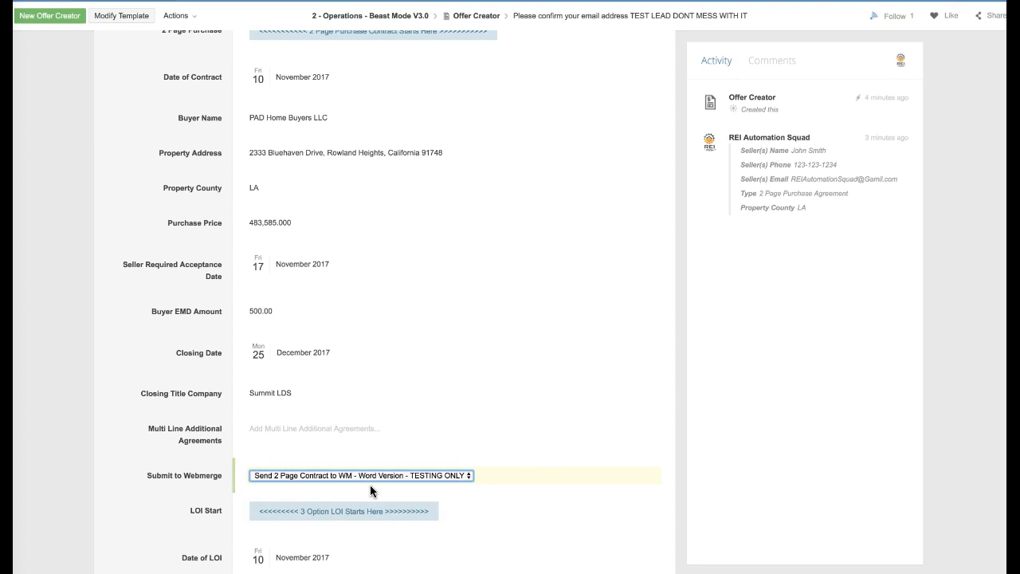
click(368, 390)
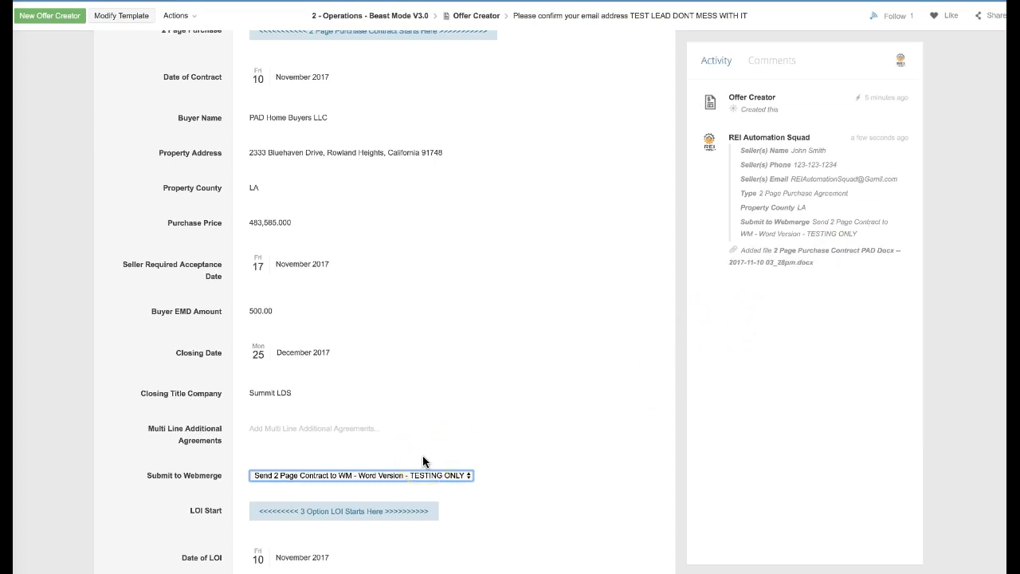
click(811, 255)
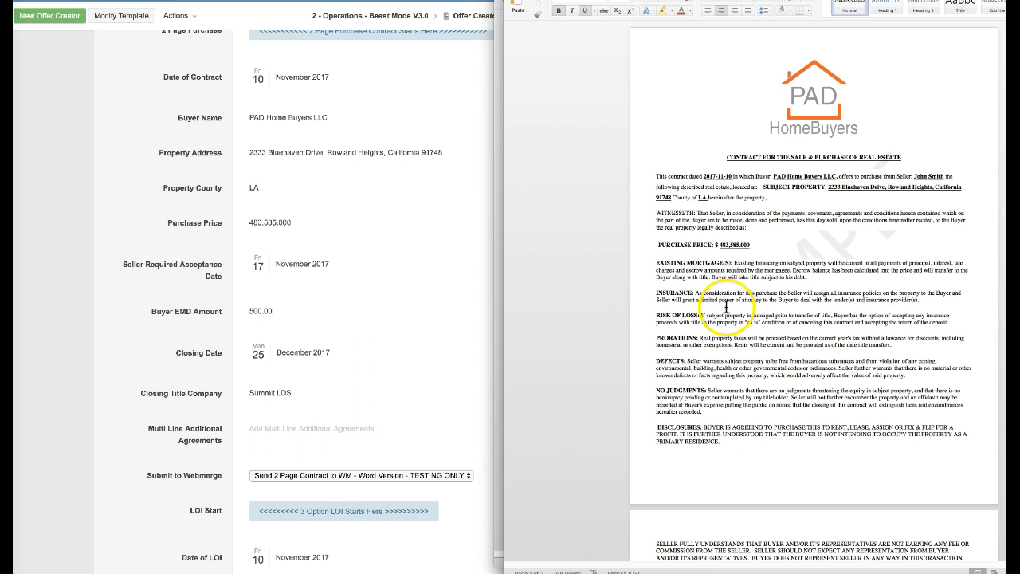
Return to the offer item and review the available Submit to Webmerge options.
click(408, 473)
click(404, 473)
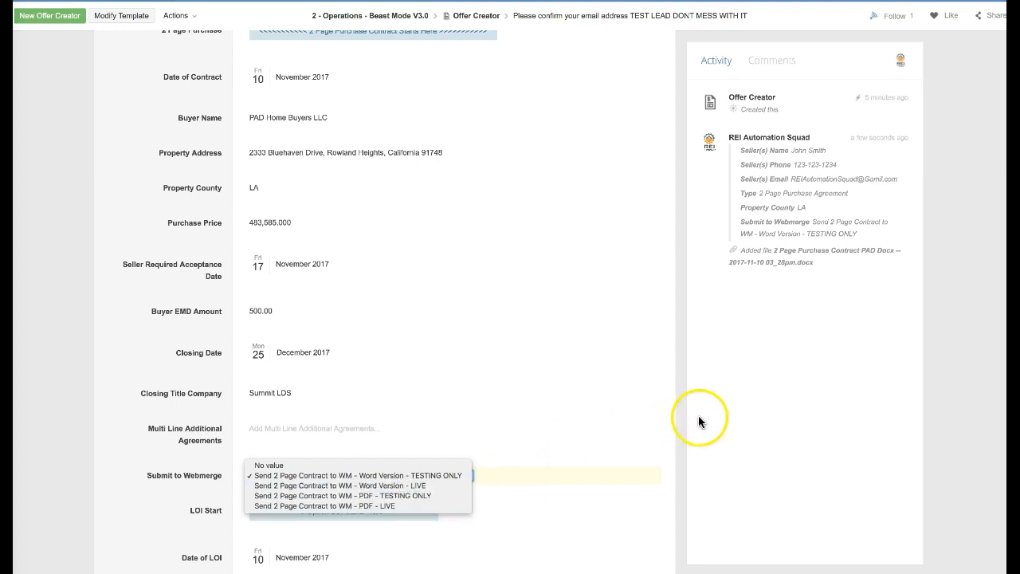
key(Escape)
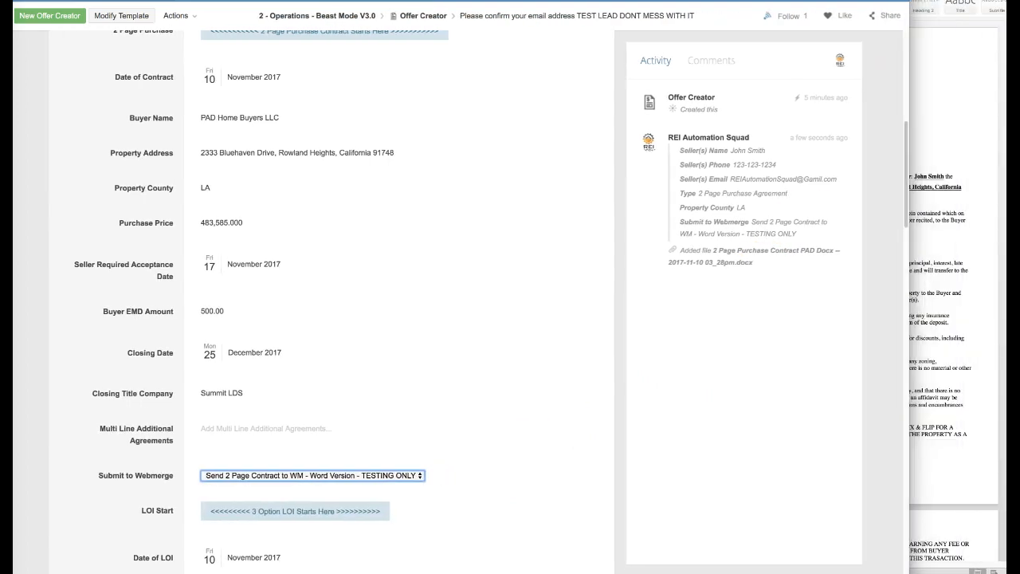
Compare the merged fields in the Word contract with the offer's seller, property, county and purchase price fields.
click(993, 66)
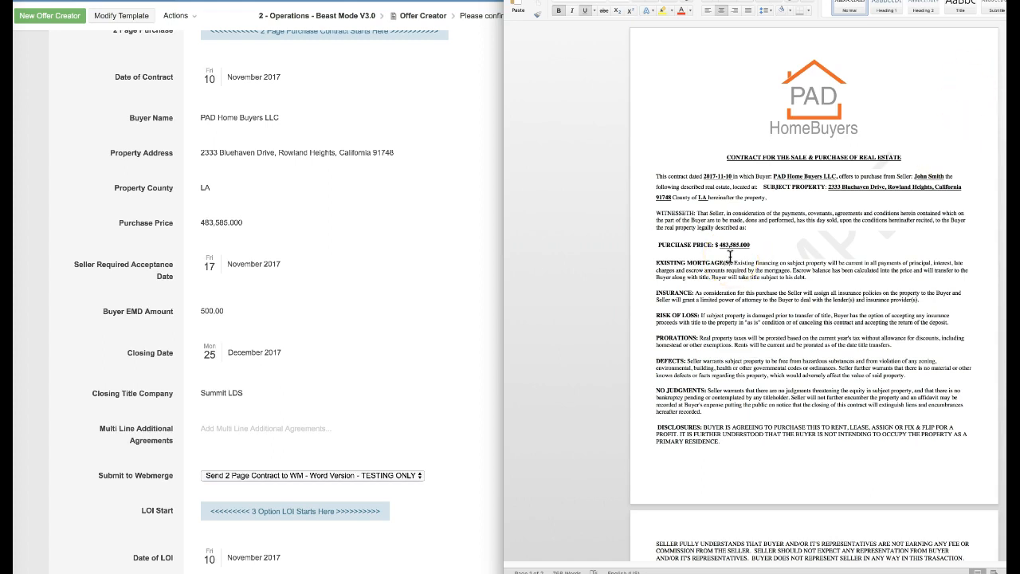
scroll(432, 251, up, 10)
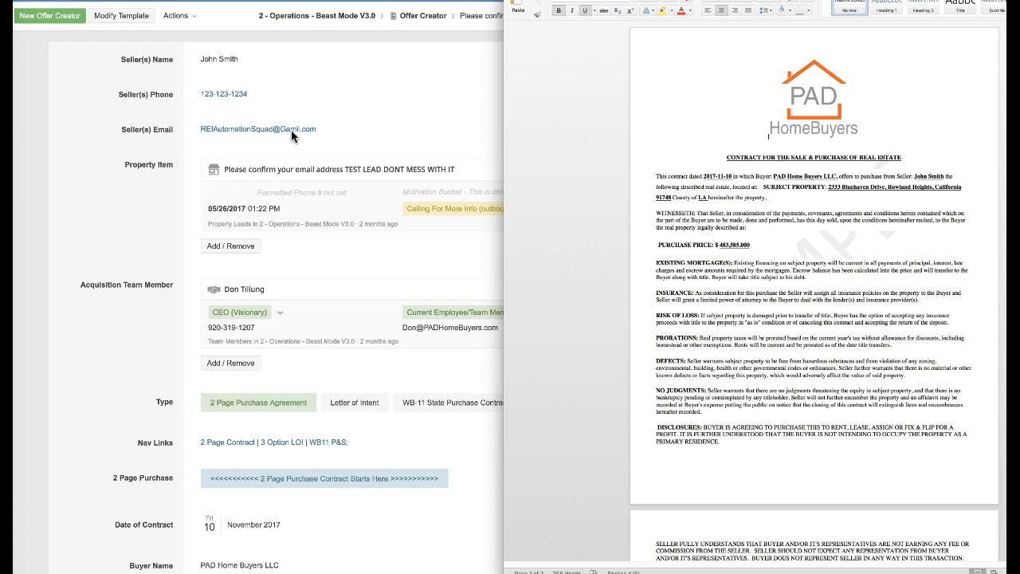
scroll(292, 126, down, 2)
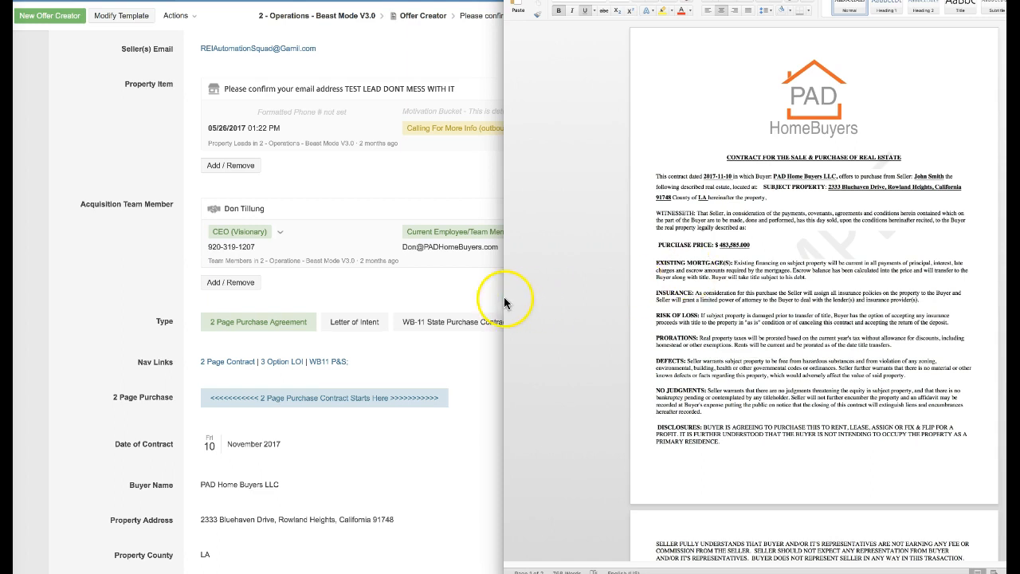
click(114, 257)
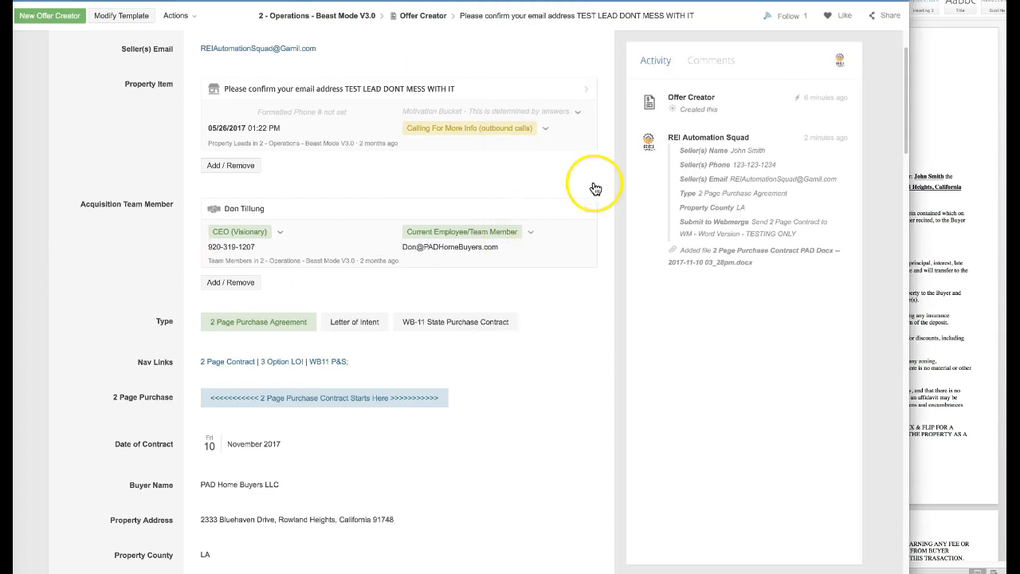
click(963, 108)
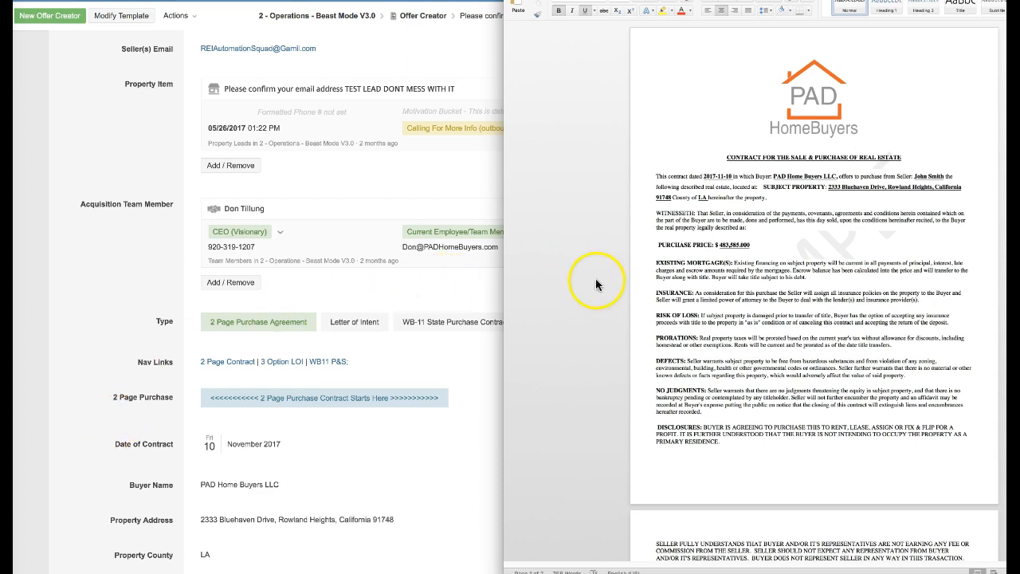
scroll(653, 266, down, 1)
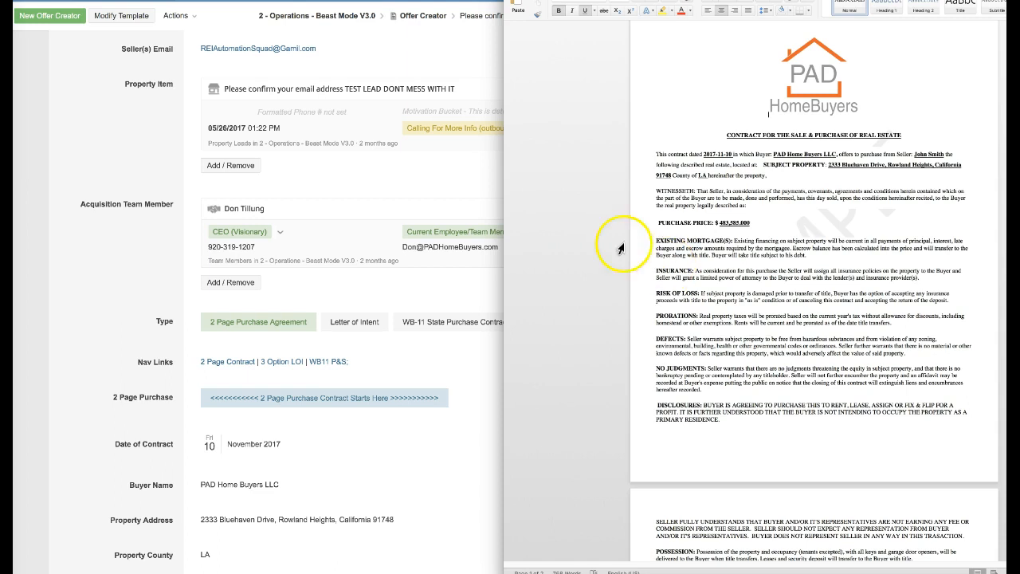
Switch to WebMerge, open the 2 Page Purchase Contract PAD document, and view its file management and field map pages.
click(486, 44)
click(539, 1)
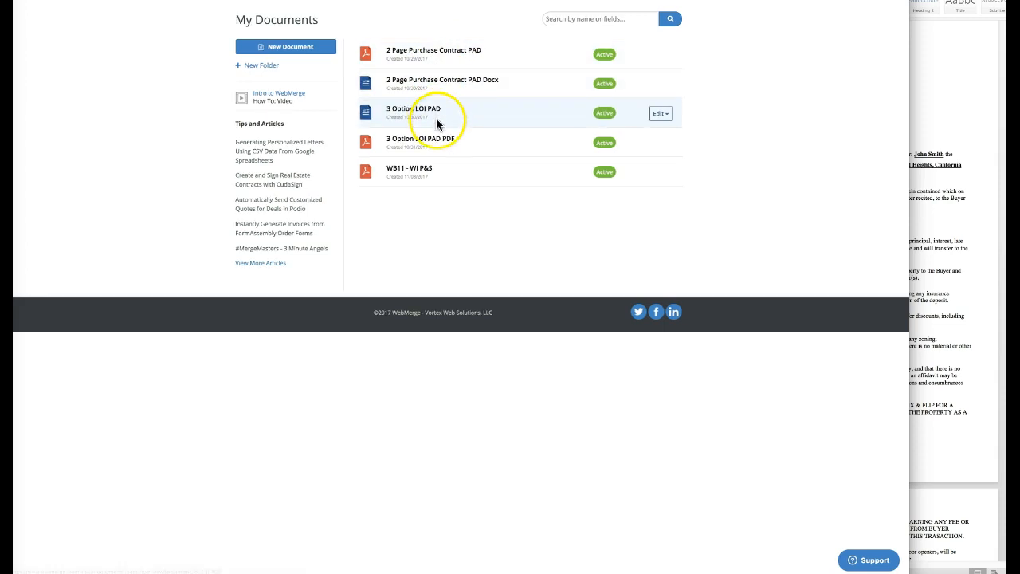
click(435, 51)
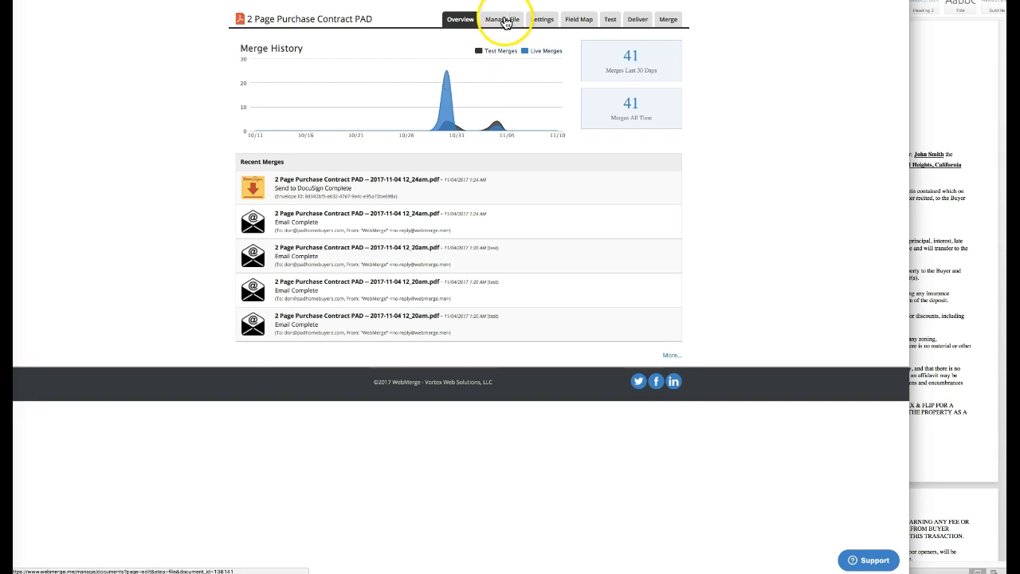
click(504, 20)
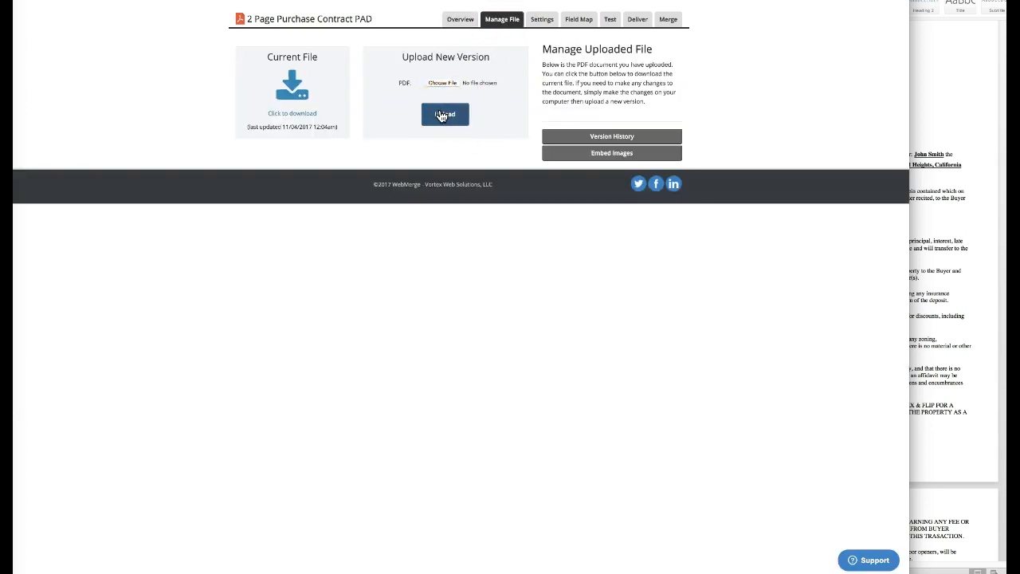
click(577, 27)
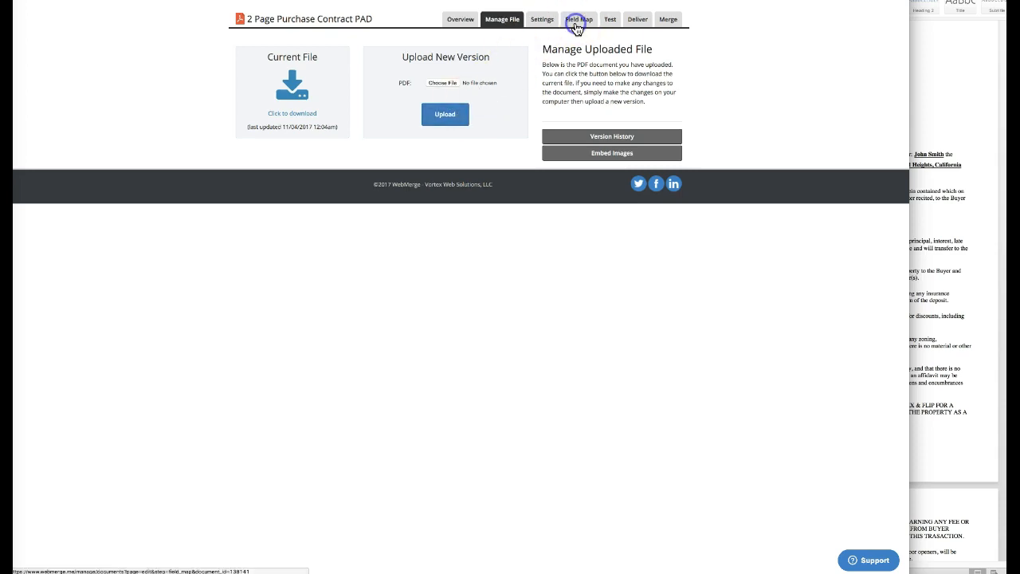